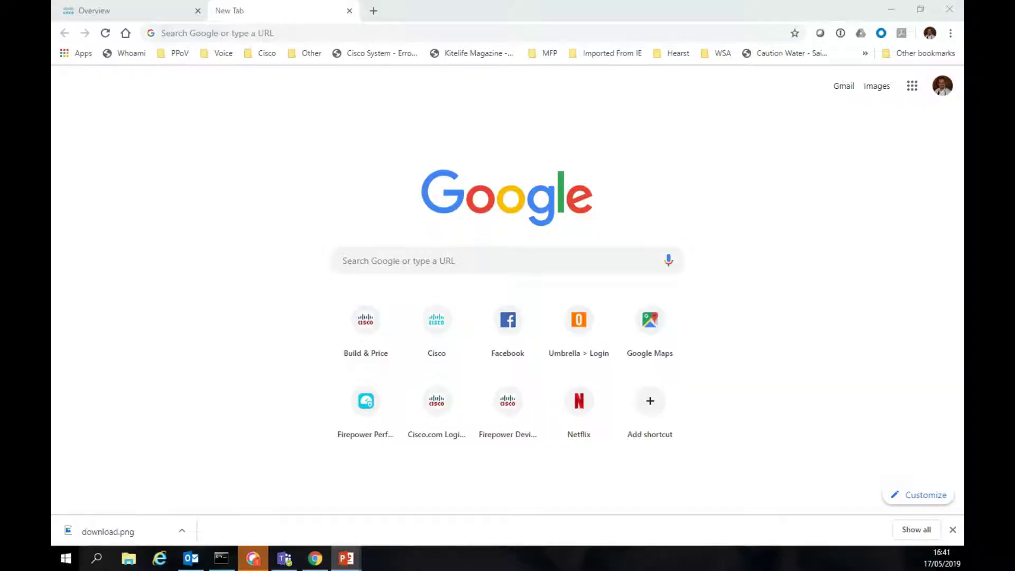
Step: Load internetbadguys.com in Chrome and highlight its unblocked demonstration-site heading
left_click(329, 34)
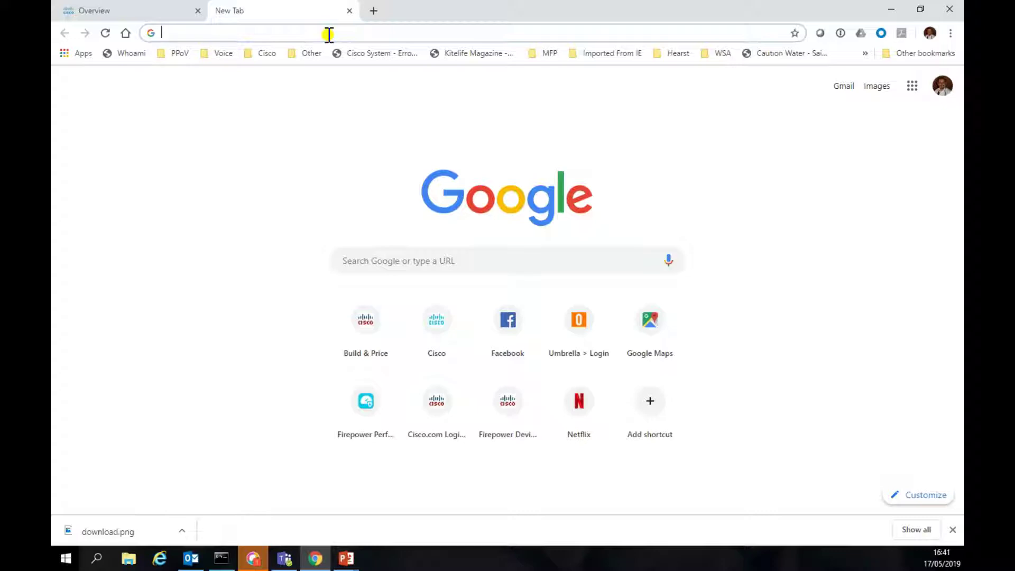
type("internetbadguys.com")
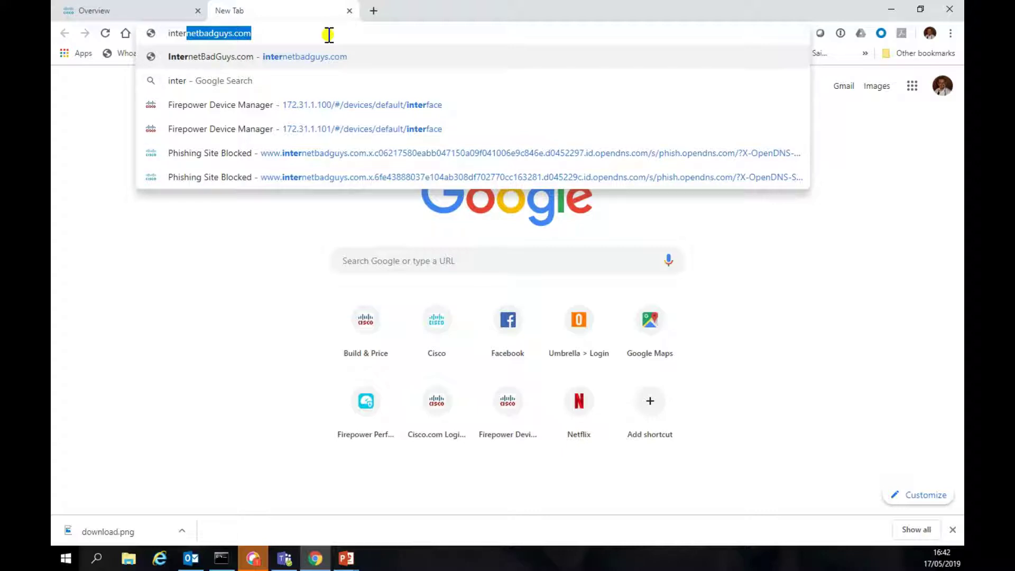
key("Return")
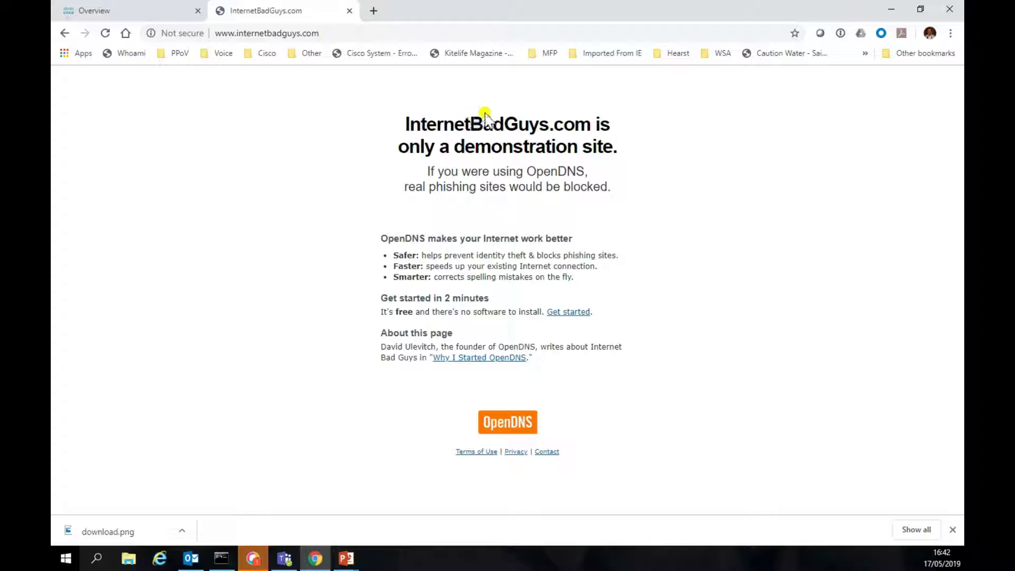
left_click_drag(403, 126, 629, 155)
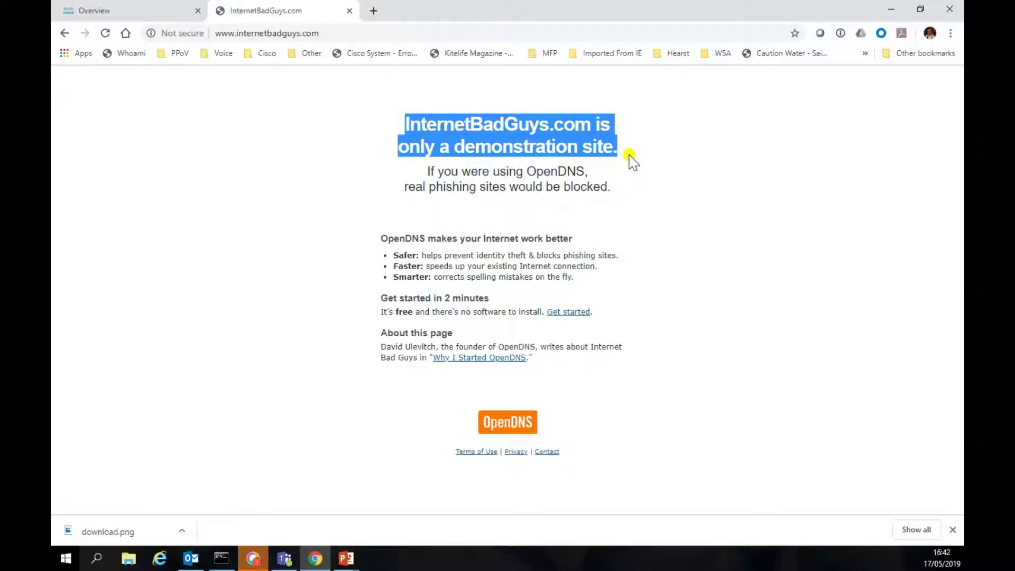
Step: Open the security setting used by the Chaff General policy
left_click(150, 14)
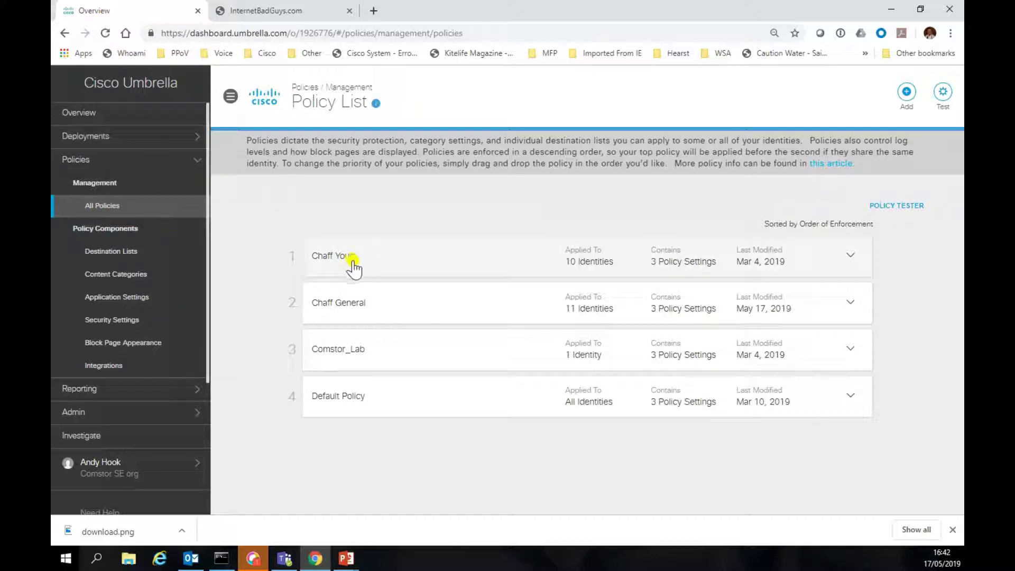
left_click(326, 311)
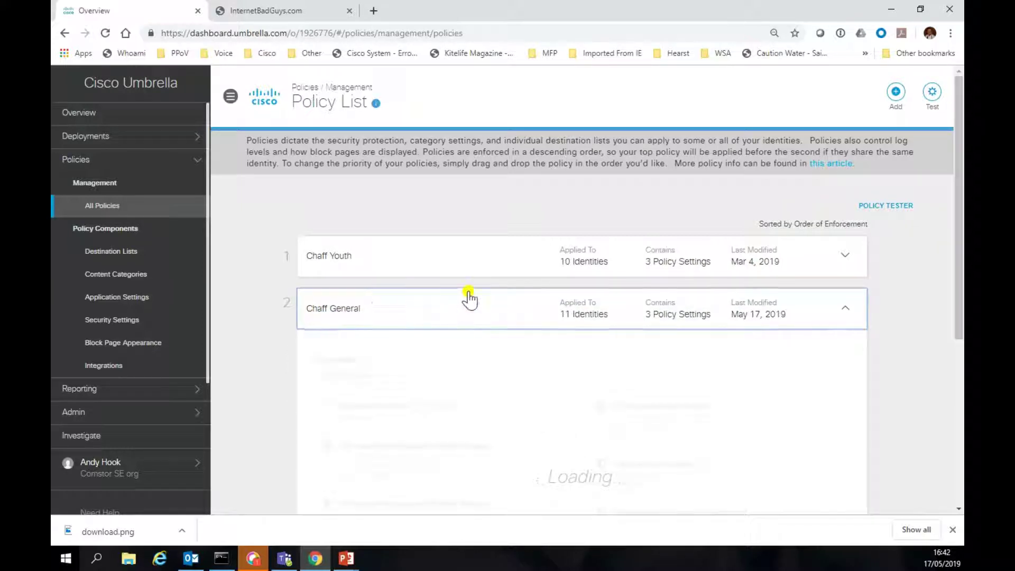
scroll(499, 355, "down", 3)
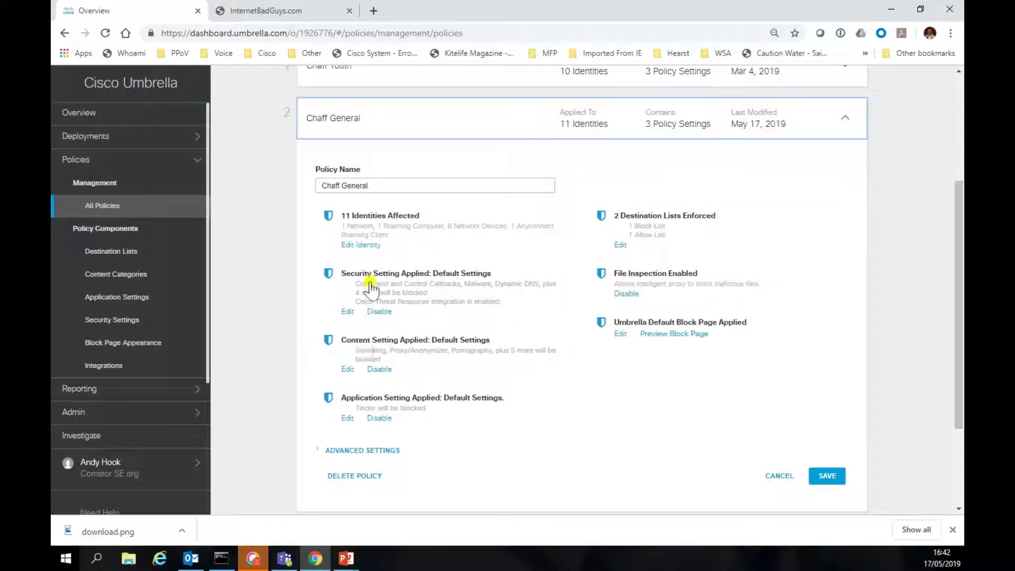
left_click(346, 312)
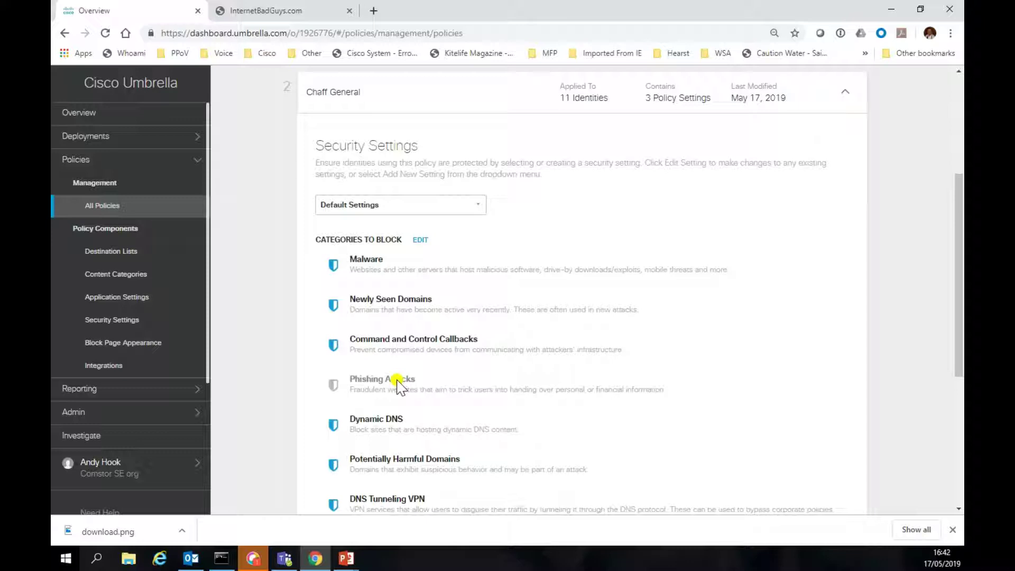
Step: Add Phishing Attacks to the blocked categories and save it across all four policies
left_click(420, 240)
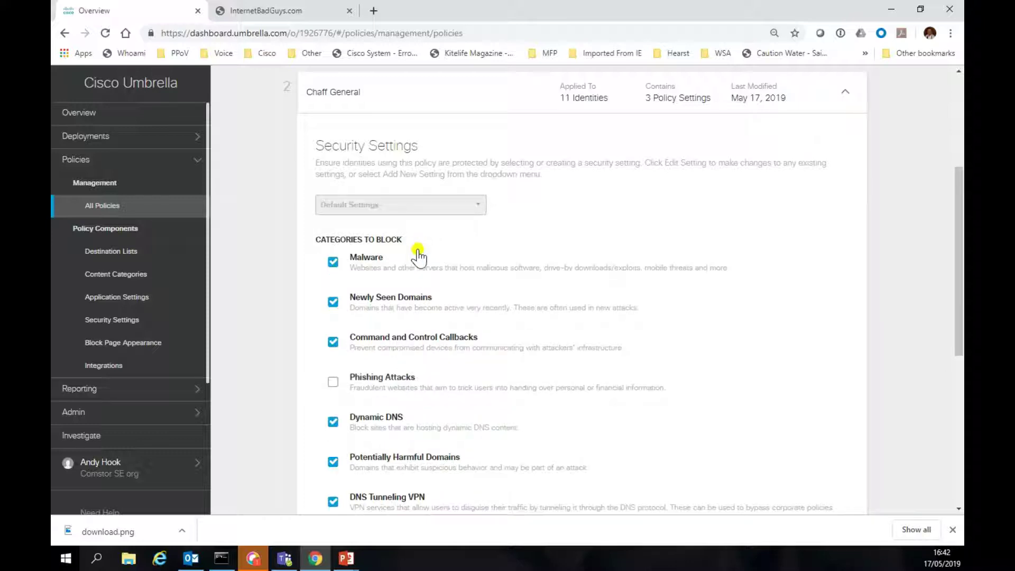
left_click(334, 381)
scroll(761, 341, "down", 4)
scroll(765, 346, "down", 3)
left_click(827, 342)
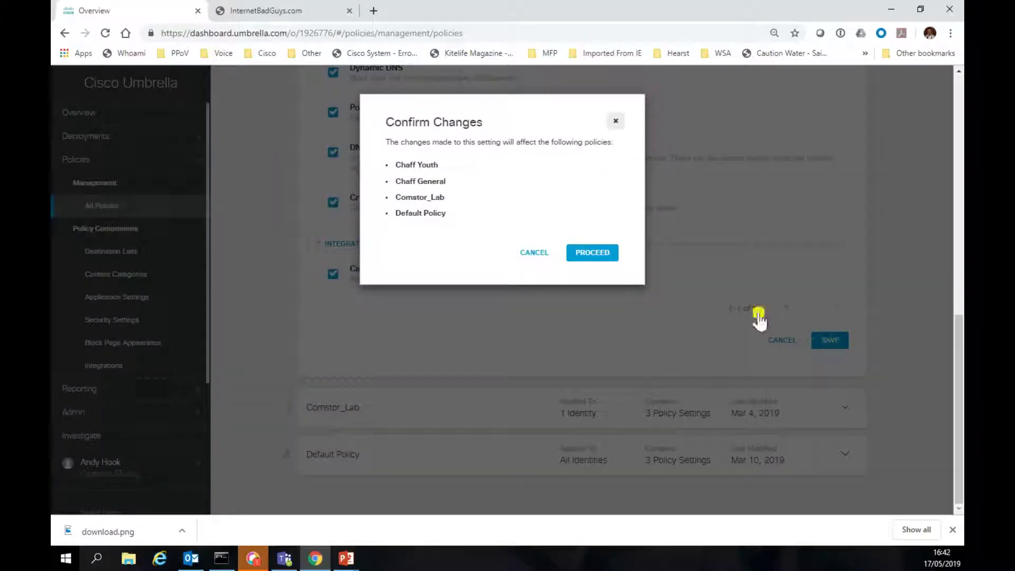
left_click(602, 252)
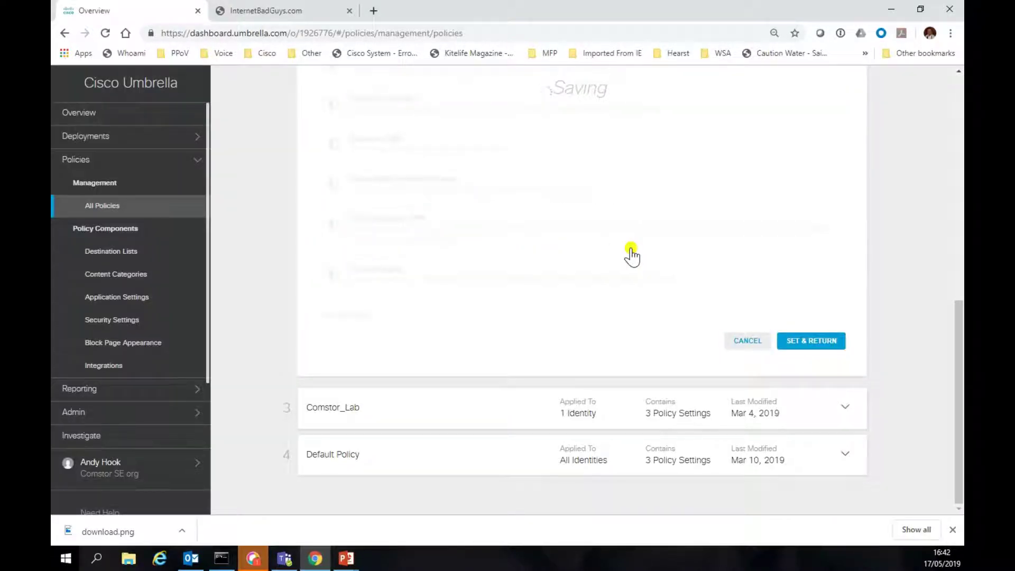
left_click(811, 341)
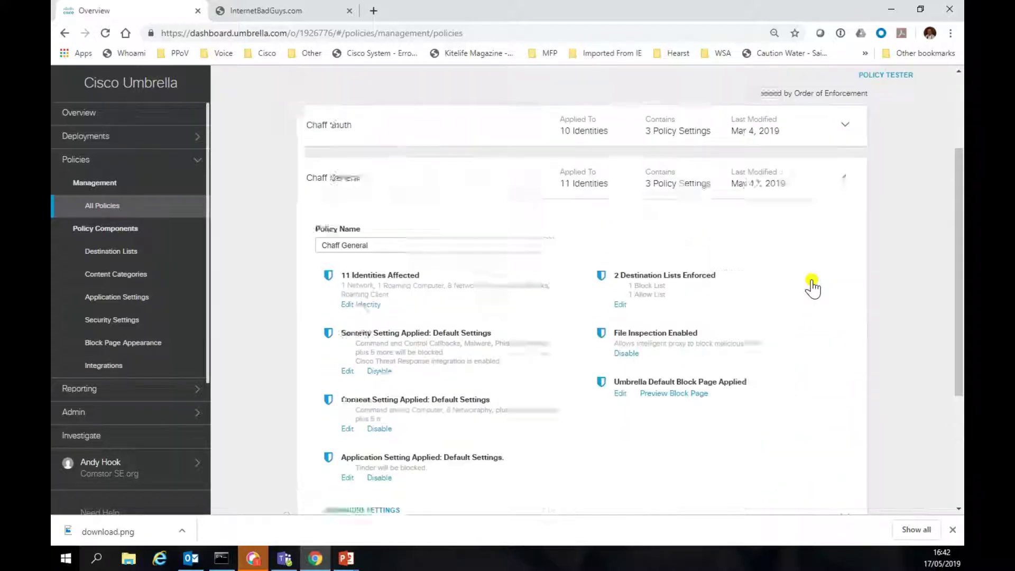
Step: Reload internetbadguys.com in a fresh tab to confirm it is now blocked as phishing
left_click(350, 11)
left_click(222, 11)
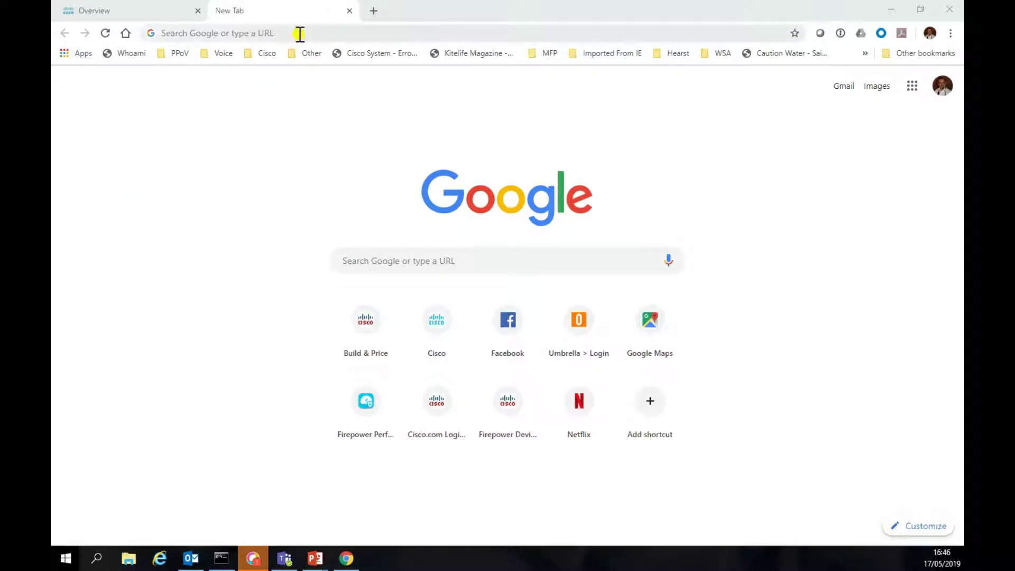
left_click(299, 33)
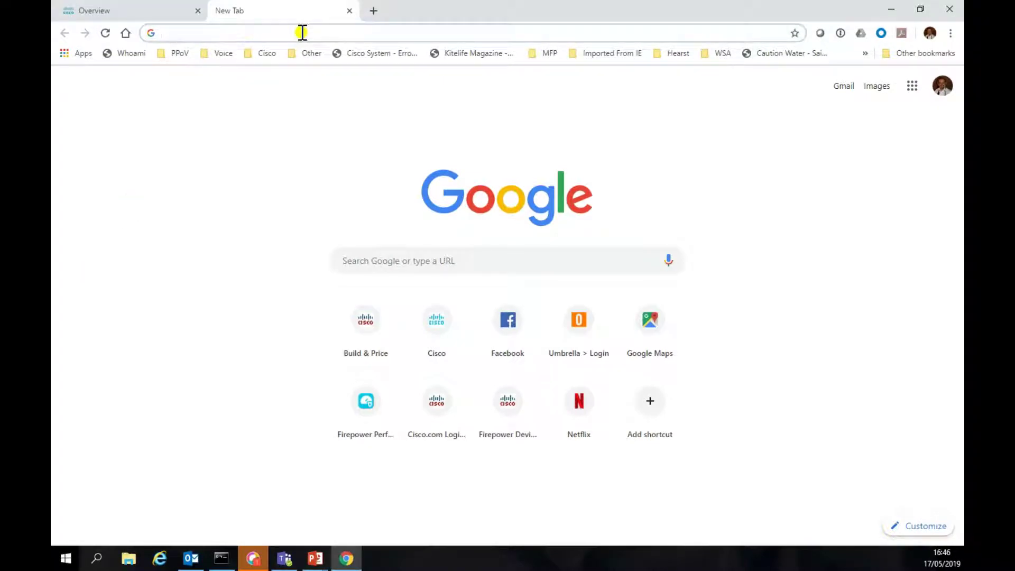
type("internet")
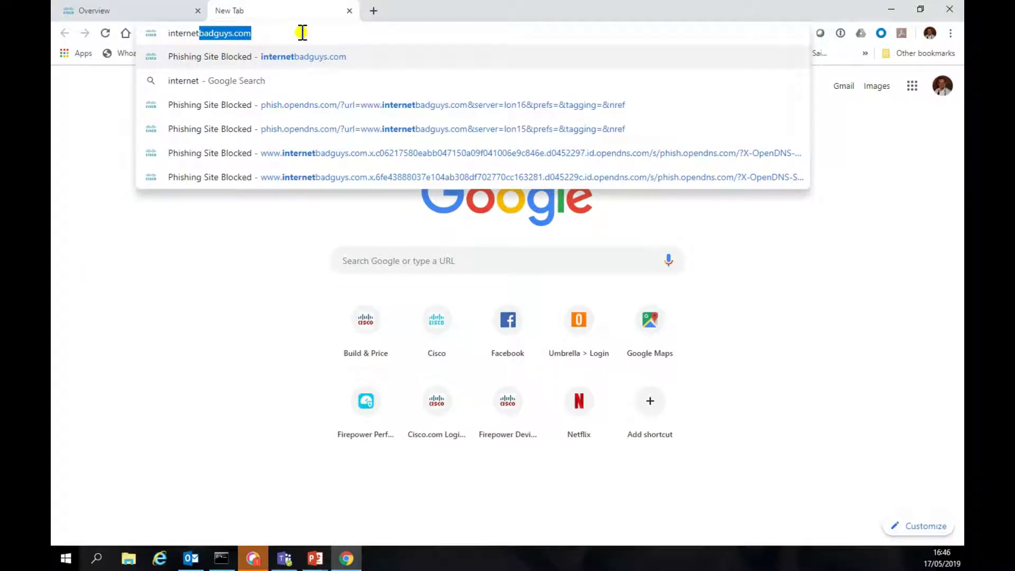
key("Return")
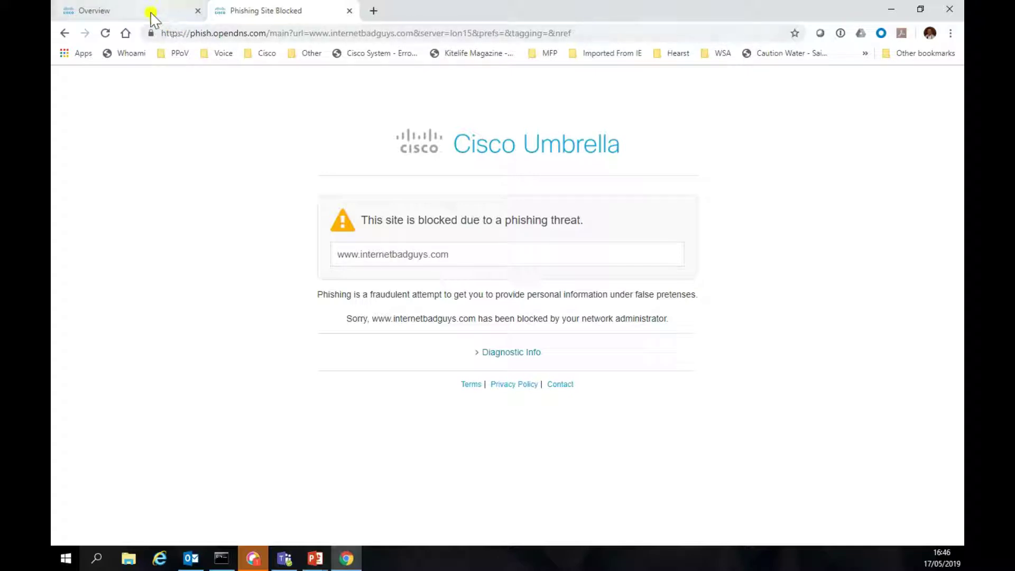
Step: Discard the open policy edit and re-expand Chaff General to its Umbrella default block page entry
left_click(153, 19)
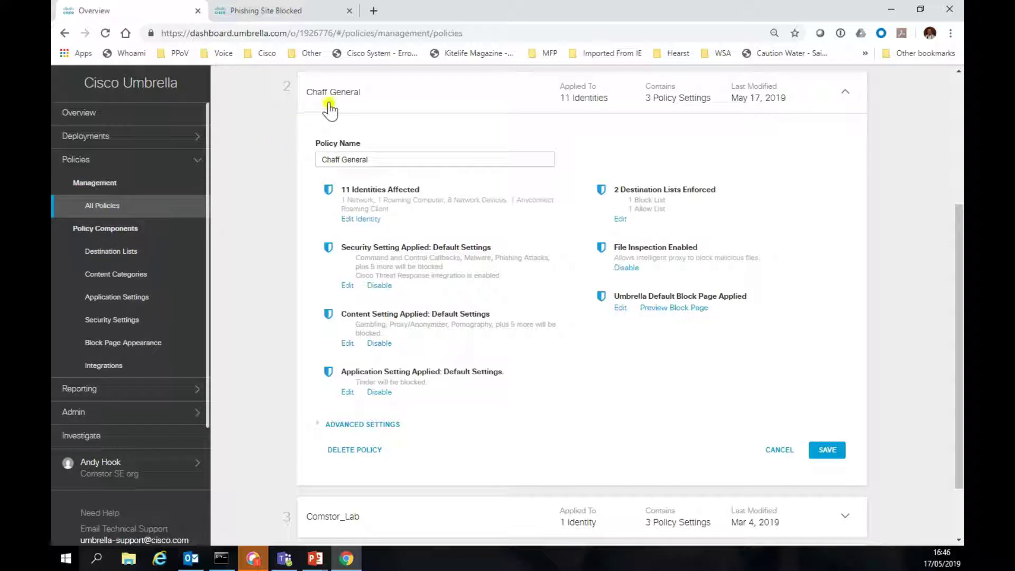
left_click(786, 452)
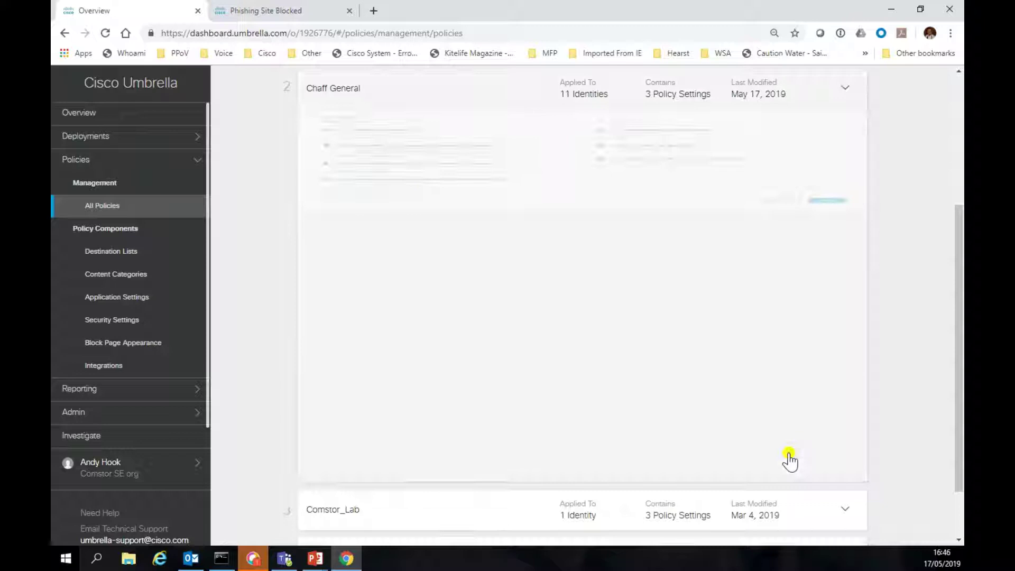
left_click(335, 310)
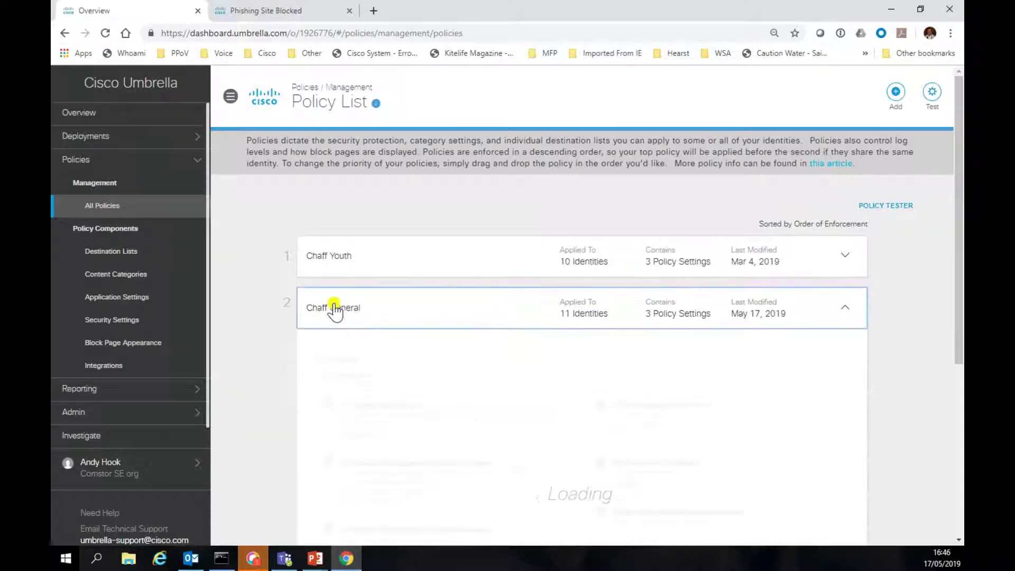
scroll(385, 446, "down", 2)
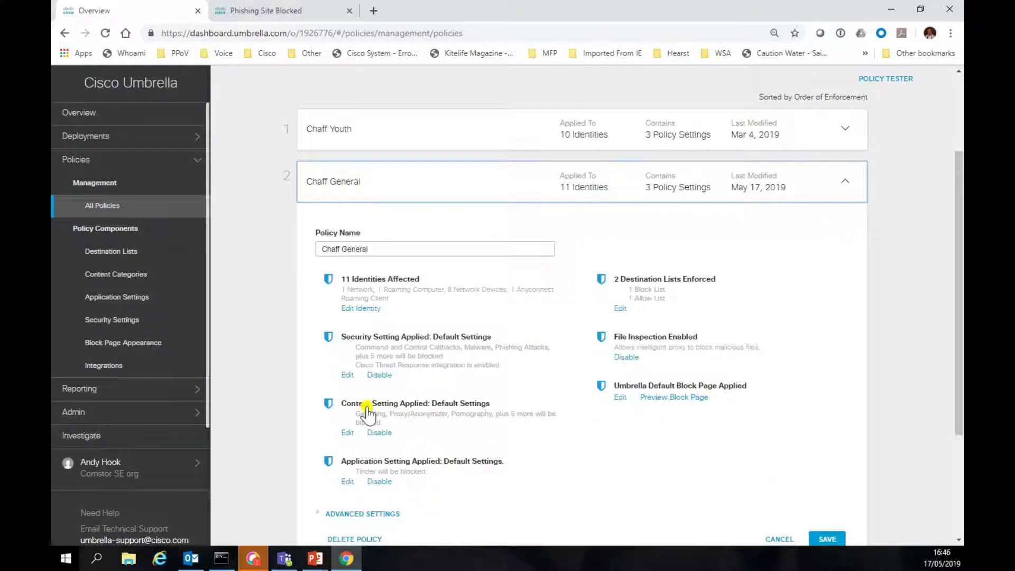
Step: Preview the Umbrella default block page from Chaff General's block page settings
left_click(620, 397)
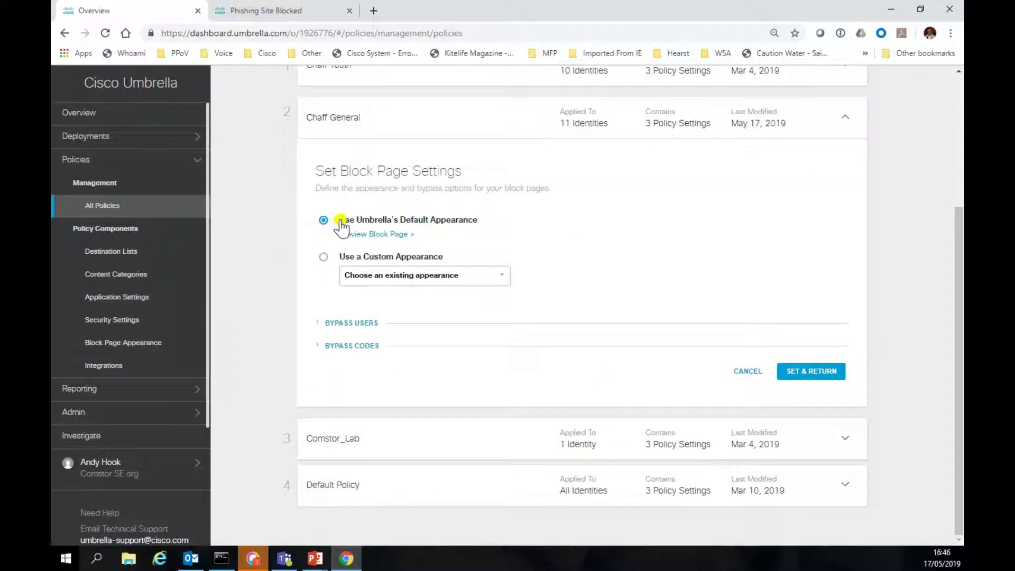
left_click(376, 236)
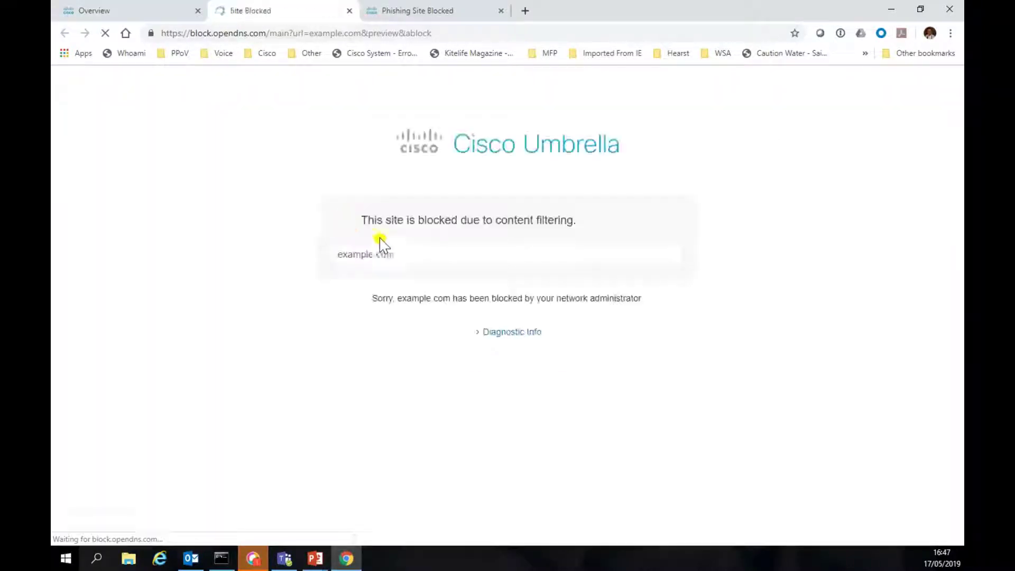
left_click(126, 15)
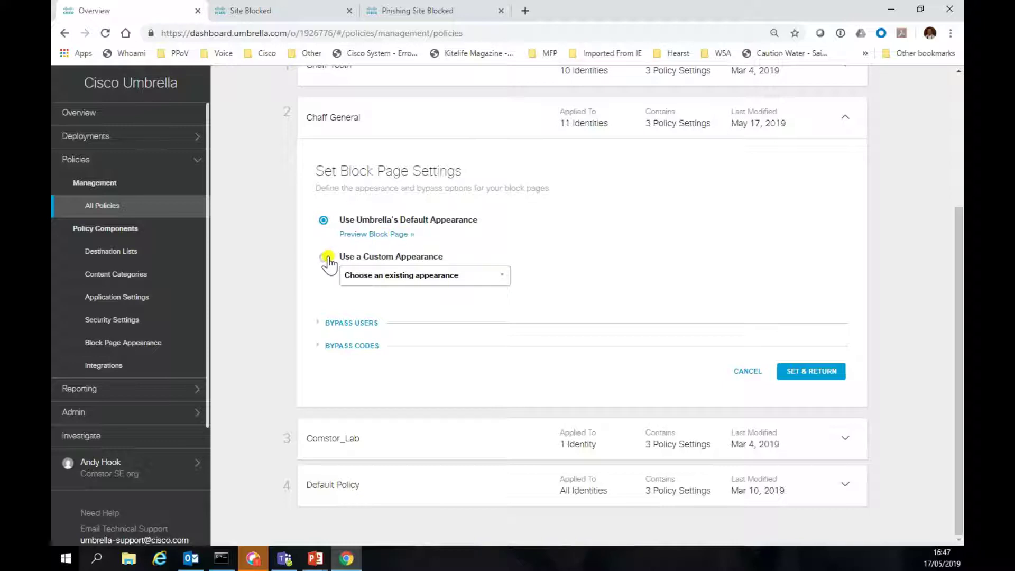
Step: Apply the AJH:Block_Page appearance to Chaff General, save the policy, and close the blocked-site tab
left_click(502, 276)
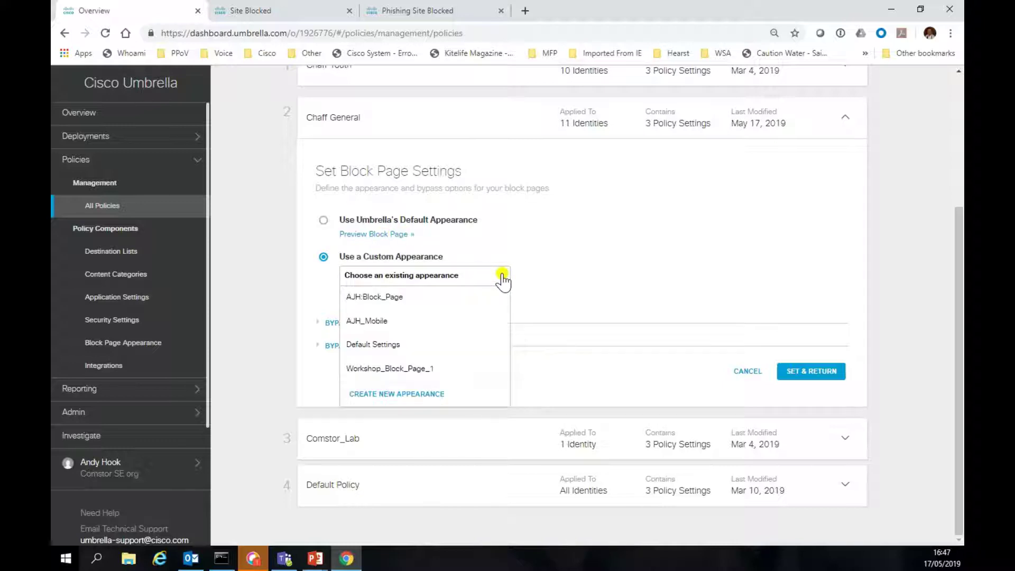
left_click(365, 297)
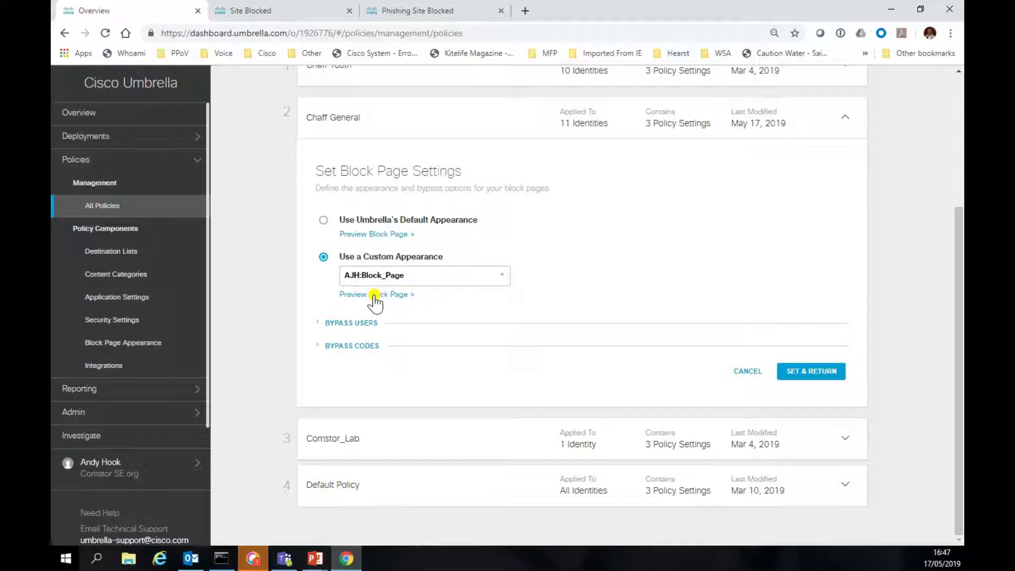
left_click(811, 371)
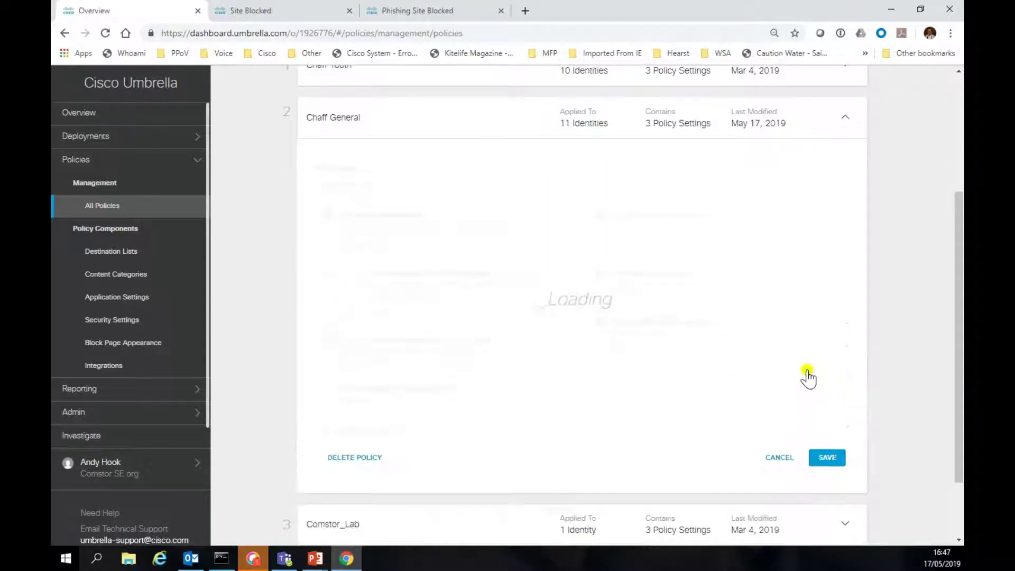
left_click(825, 450)
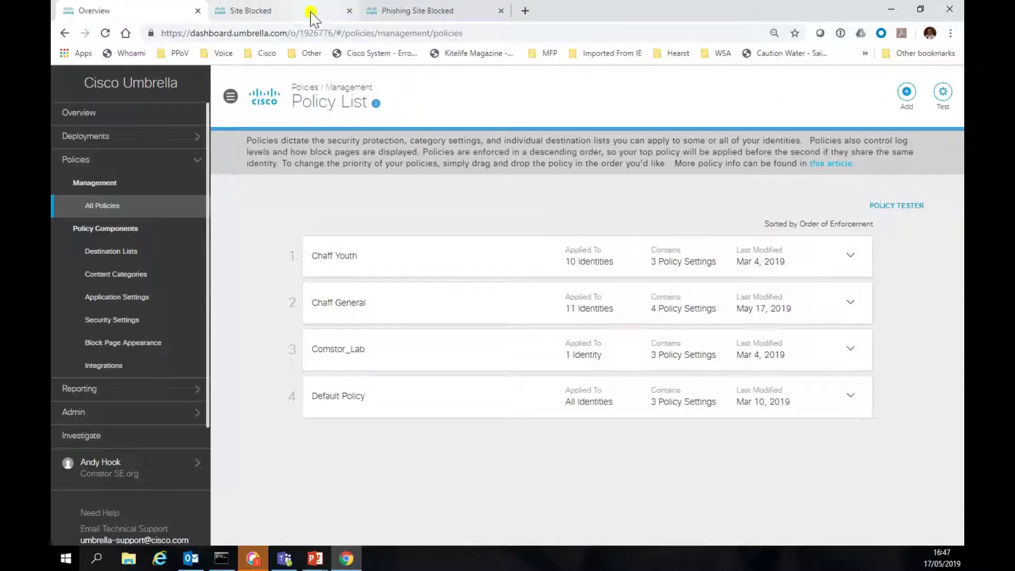
left_click(320, 16)
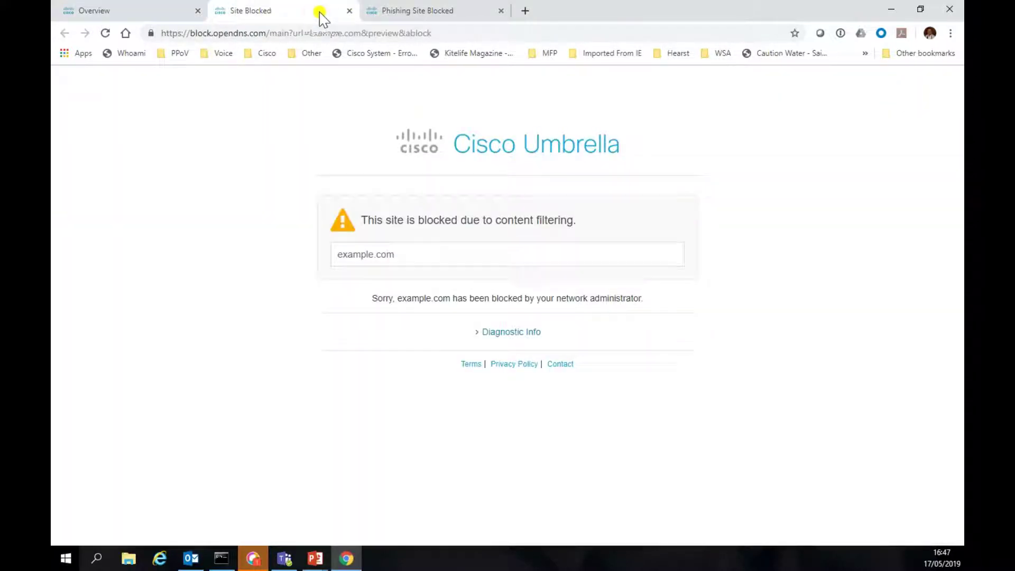
left_click(349, 11)
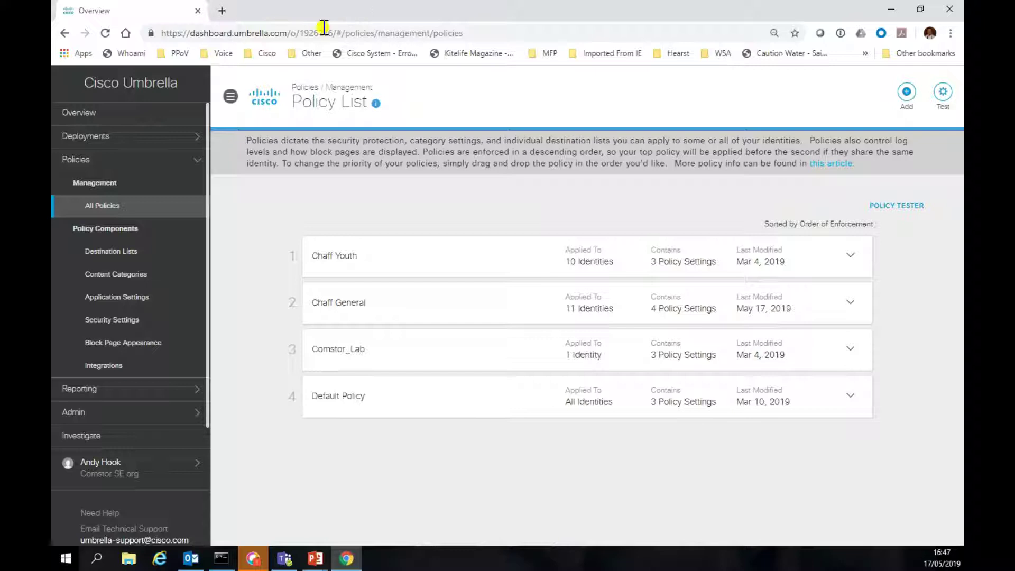
Step: Load internetbadguys.com in a new tab, where it is blocked as a phishing threat
left_click(222, 12)
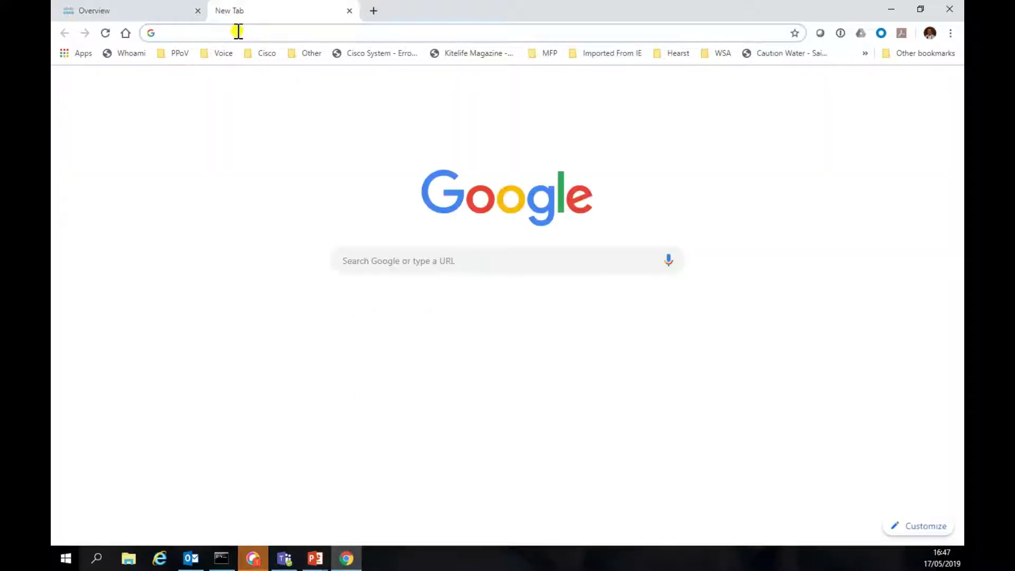
type("internetbadguys.com")
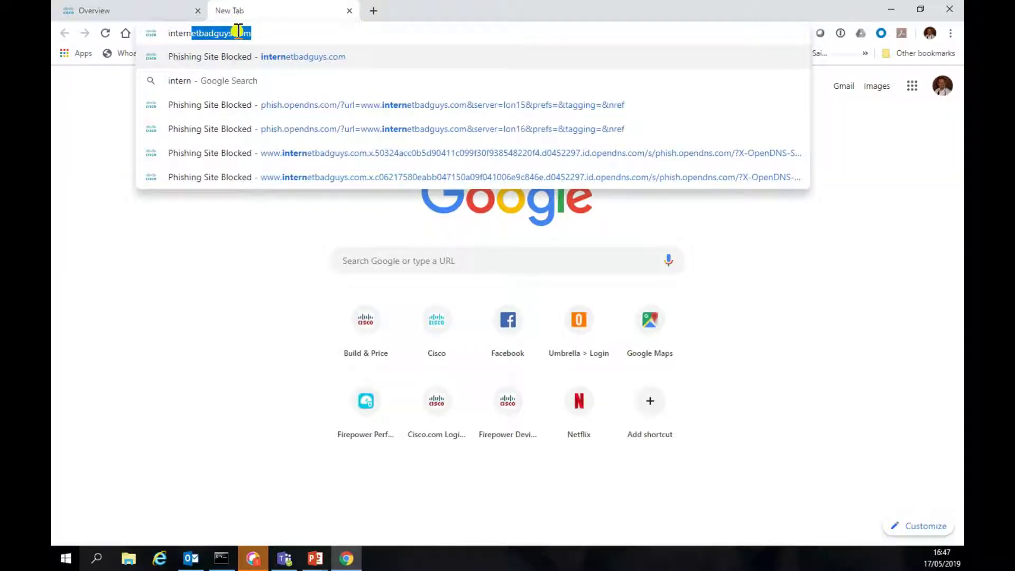
key("Return")
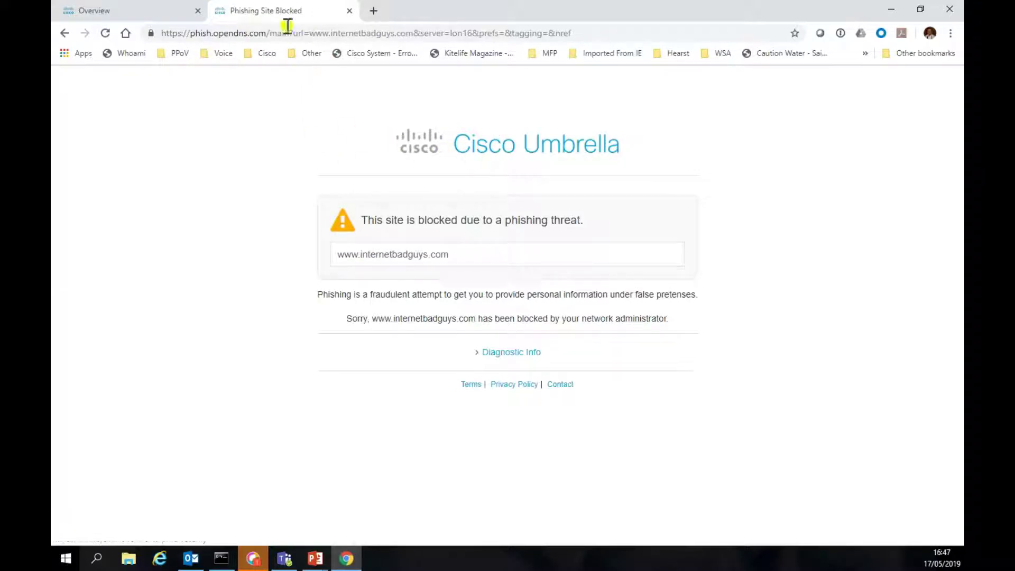
Step: Re-expand Chaff General in the policy list to show Custom Block Page Applied
left_click(111, 11)
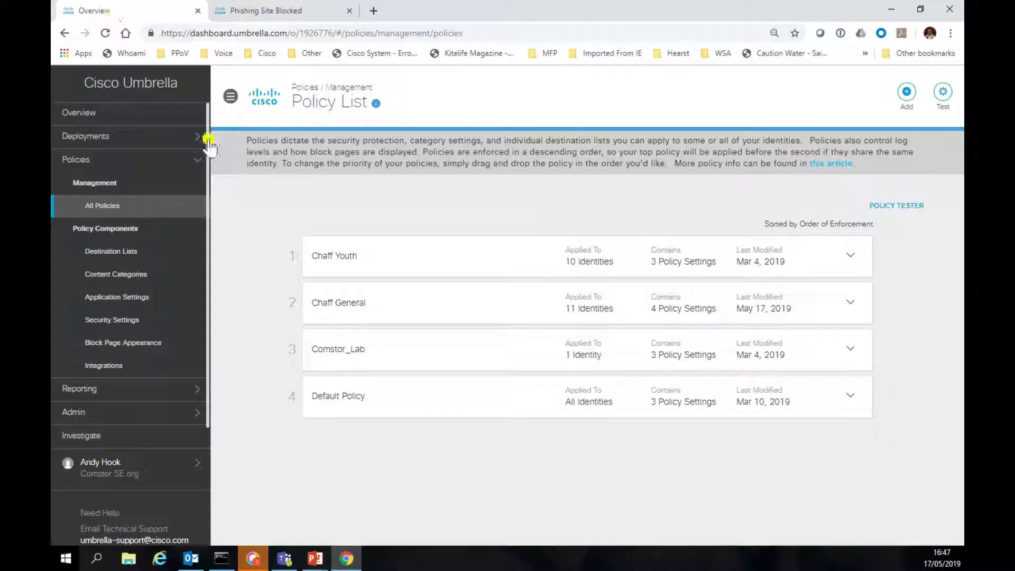
left_click(349, 306)
scroll(664, 447, "down", 3)
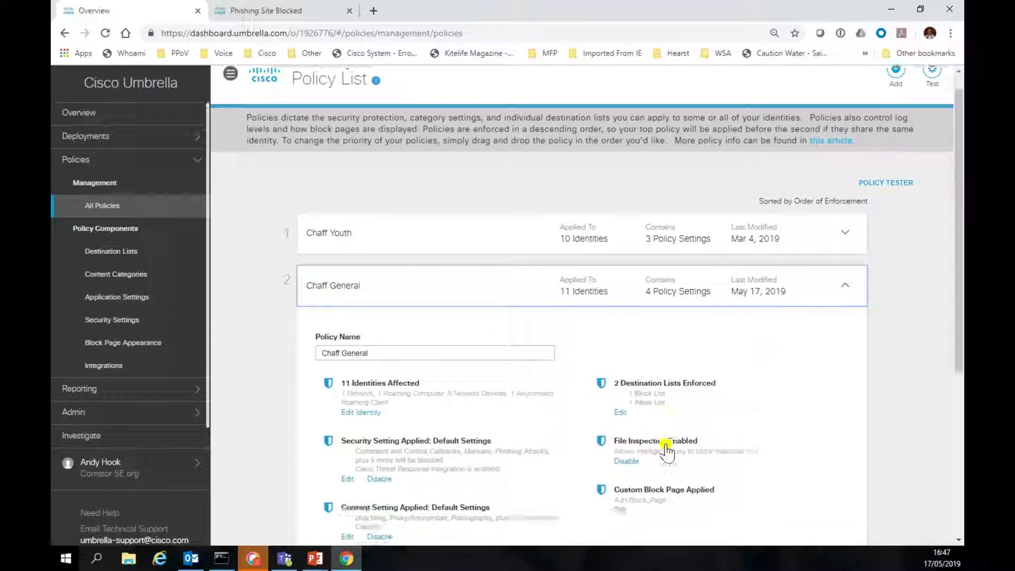
scroll(641, 445, "up", 2)
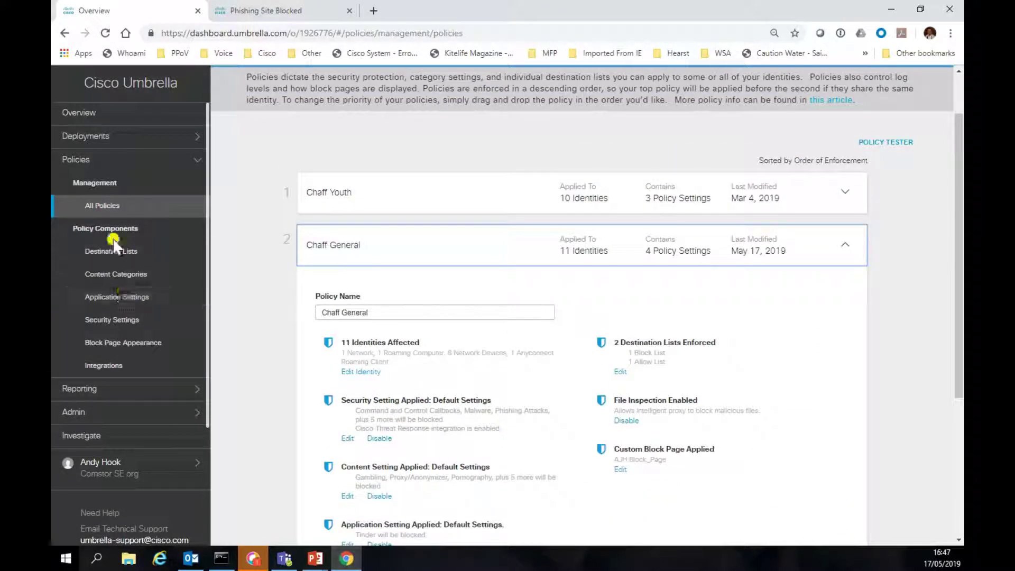
Step: Preview the AJH:Block_Page with its logo and 'You shall NOT pass' message, then close the block-page tabs
left_click(119, 341)
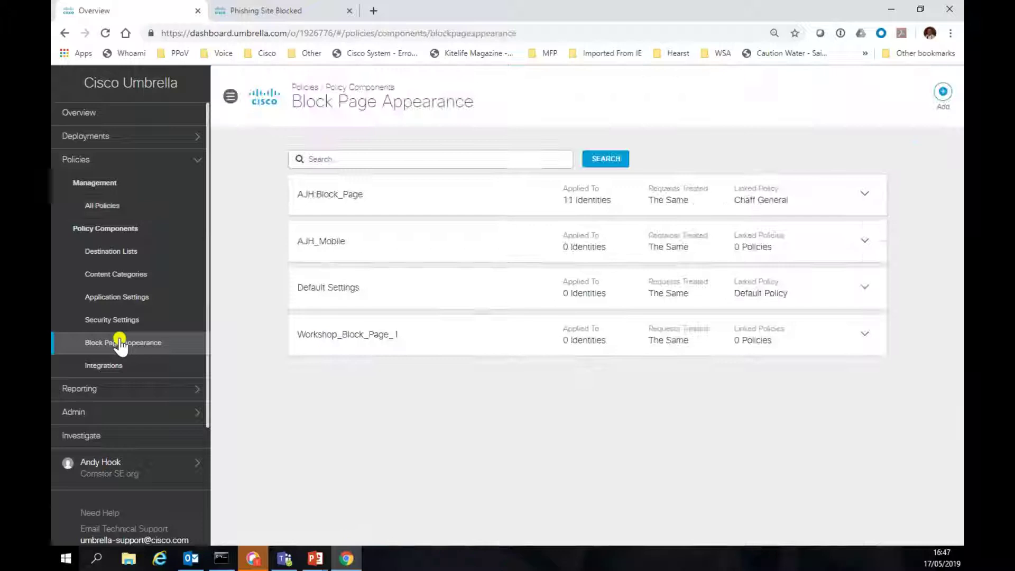
left_click(334, 200)
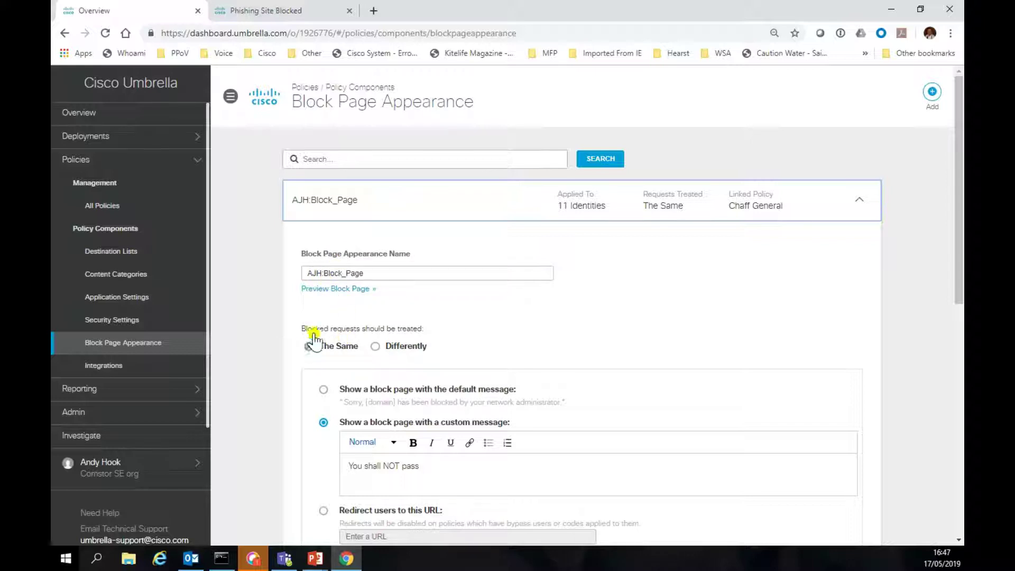
scroll(431, 380, "down", 1)
scroll(431, 379, "down", 3)
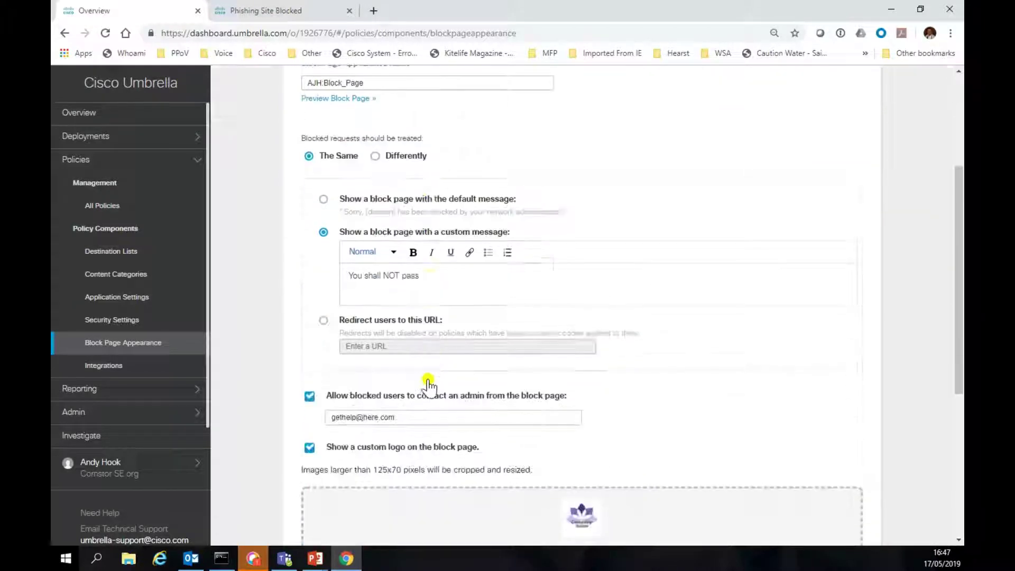
scroll(592, 512, "down", 2)
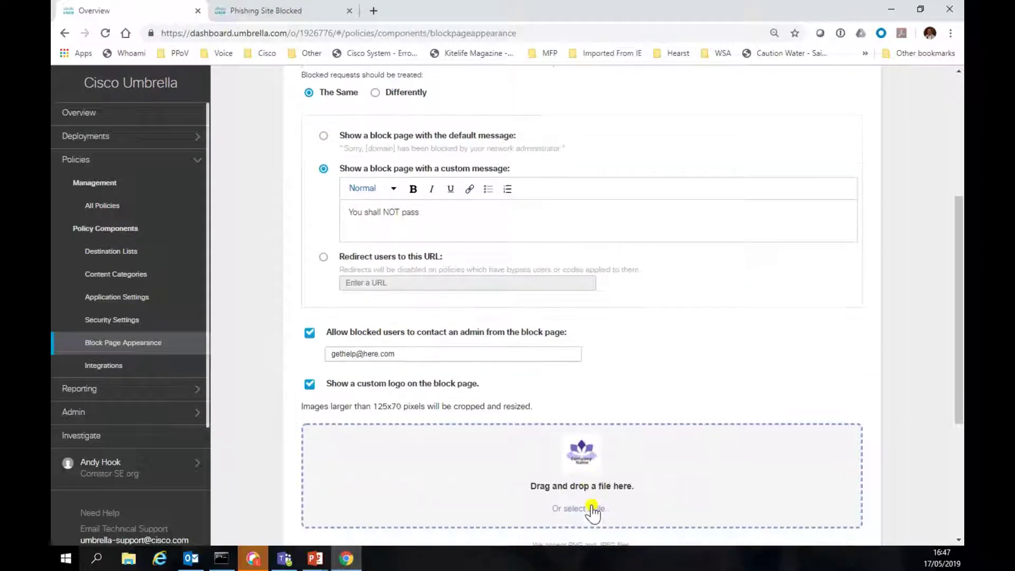
scroll(589, 510, "up", 5)
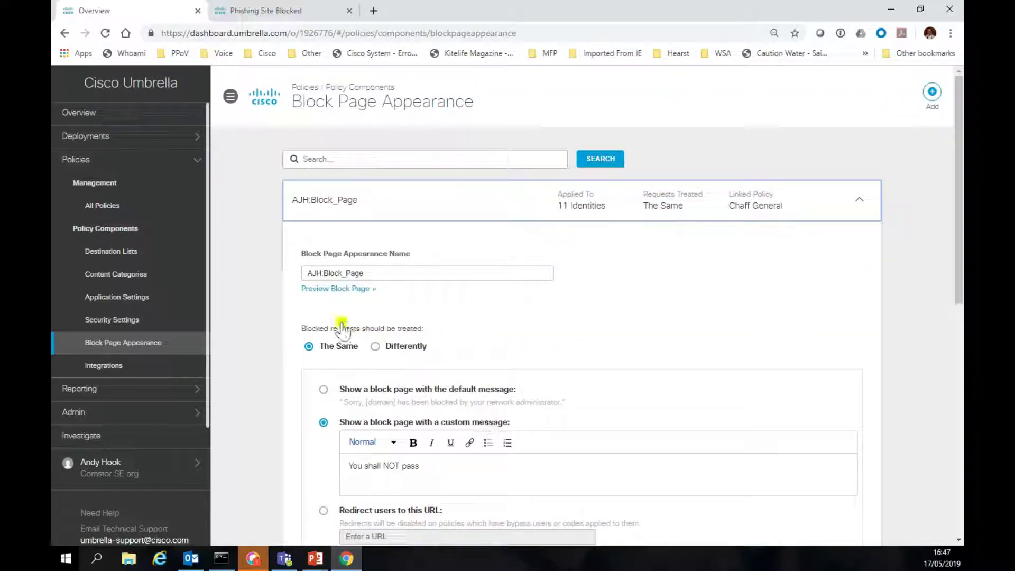
left_click(339, 288)
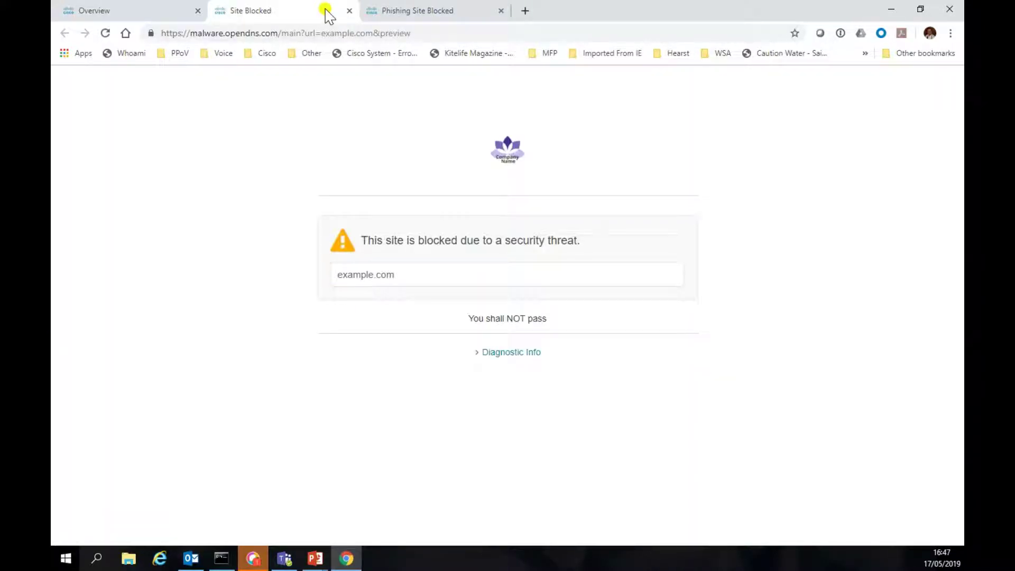
left_click(349, 12)
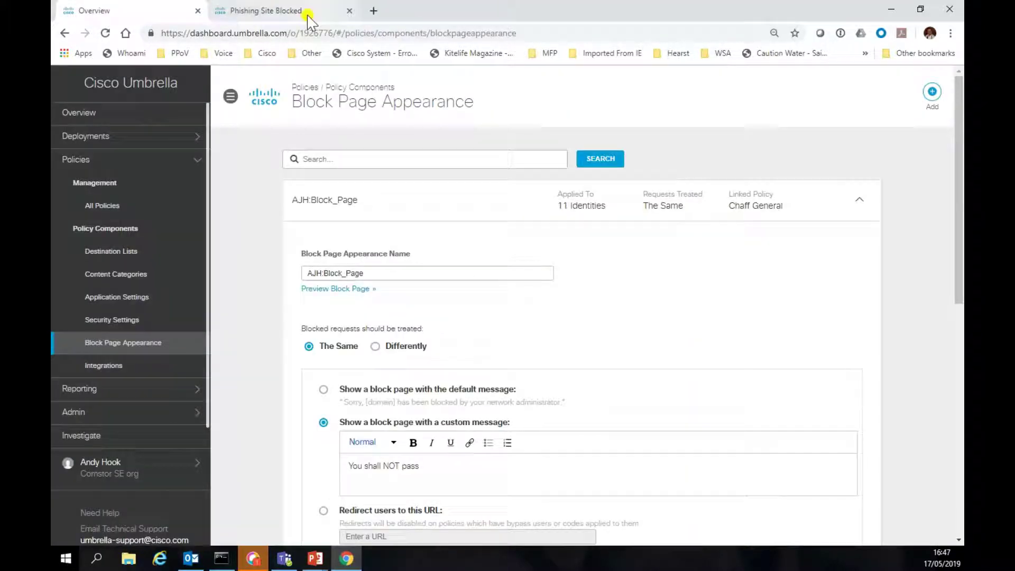
left_click(348, 11)
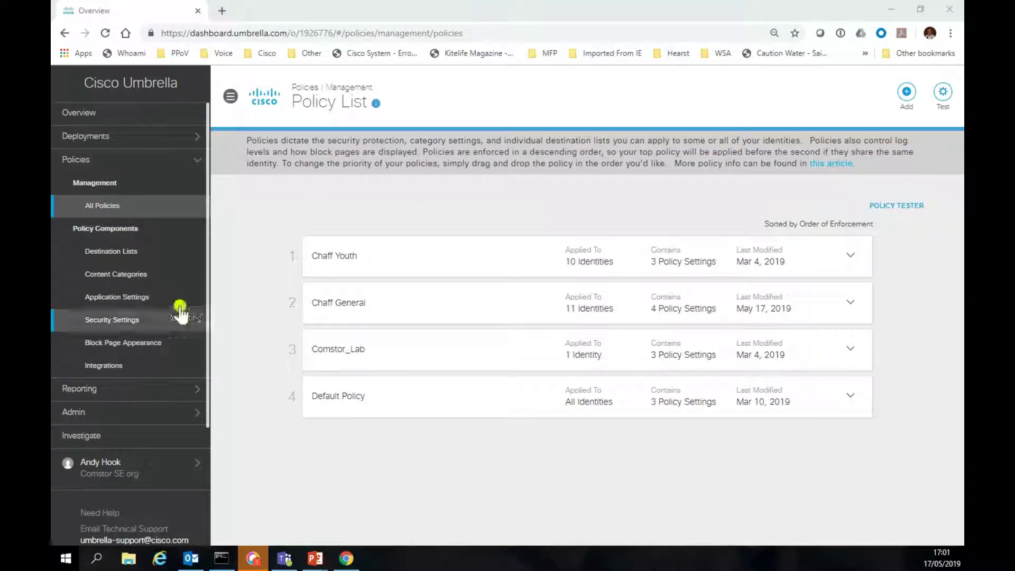
Step: Load internetbadguys.com in a new tab and highlight the custom 'You shall NOT pass' message
left_click(221, 11)
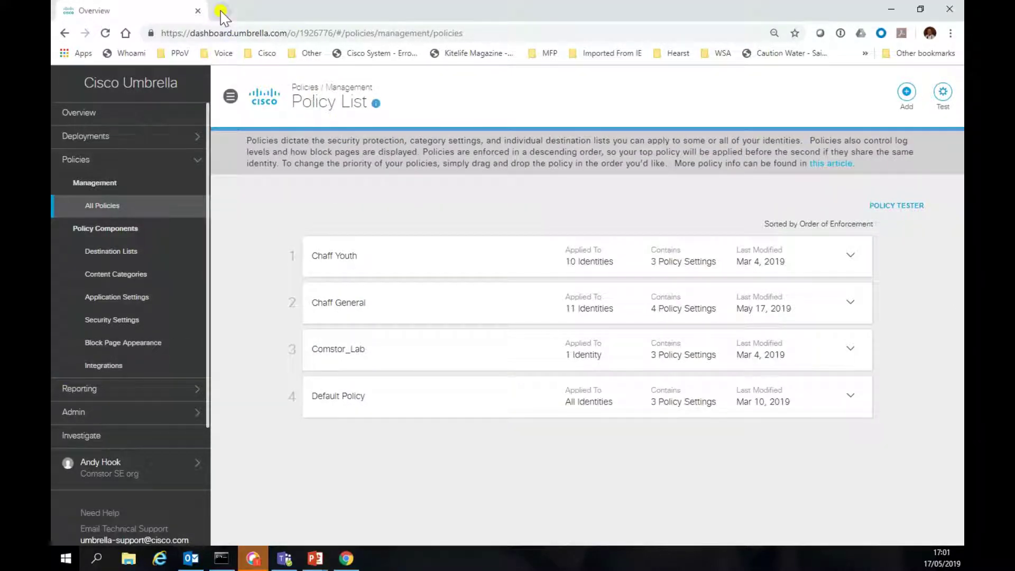
type("internetbadguys.com")
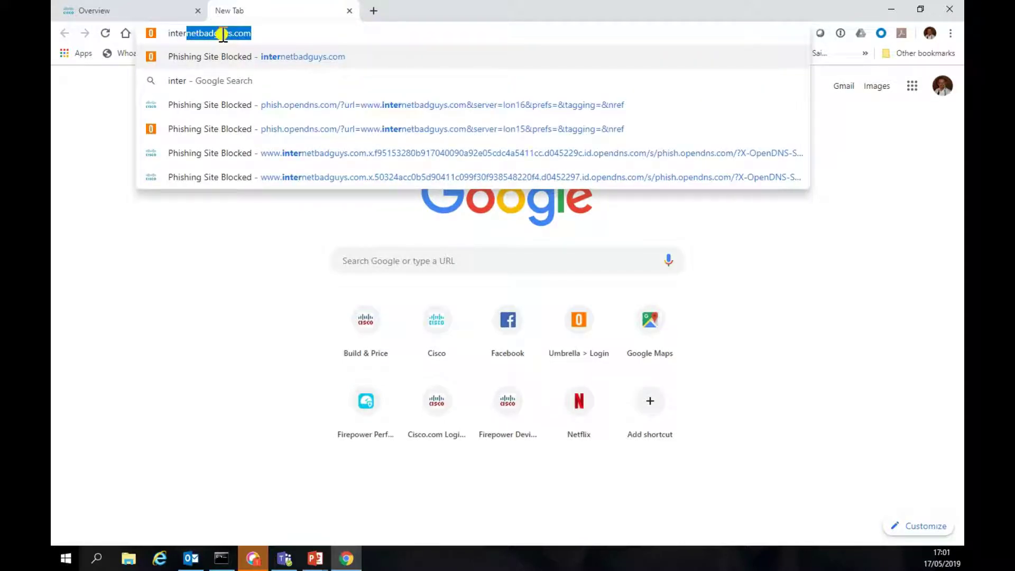
key("Return")
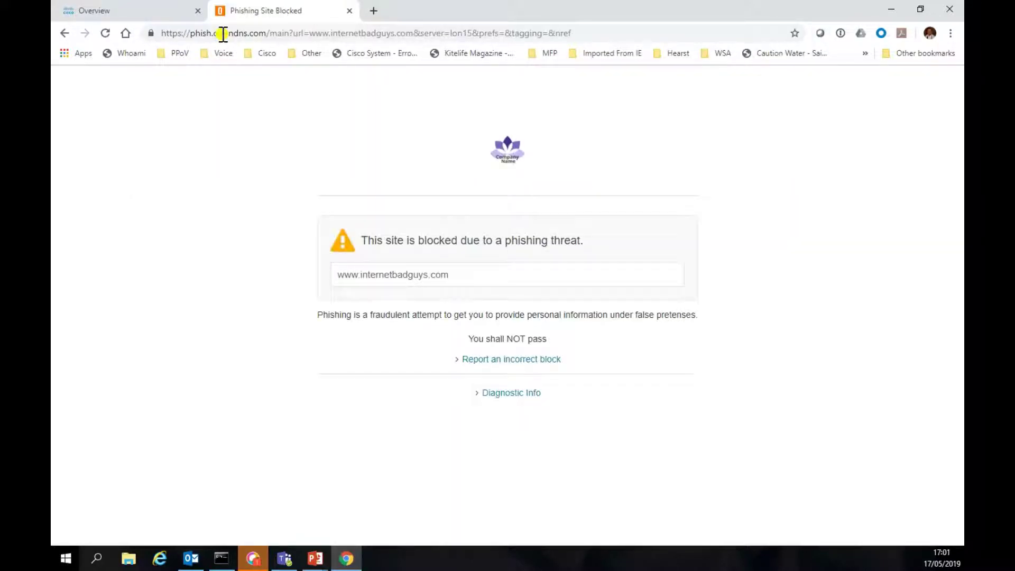
triple_click(483, 339)
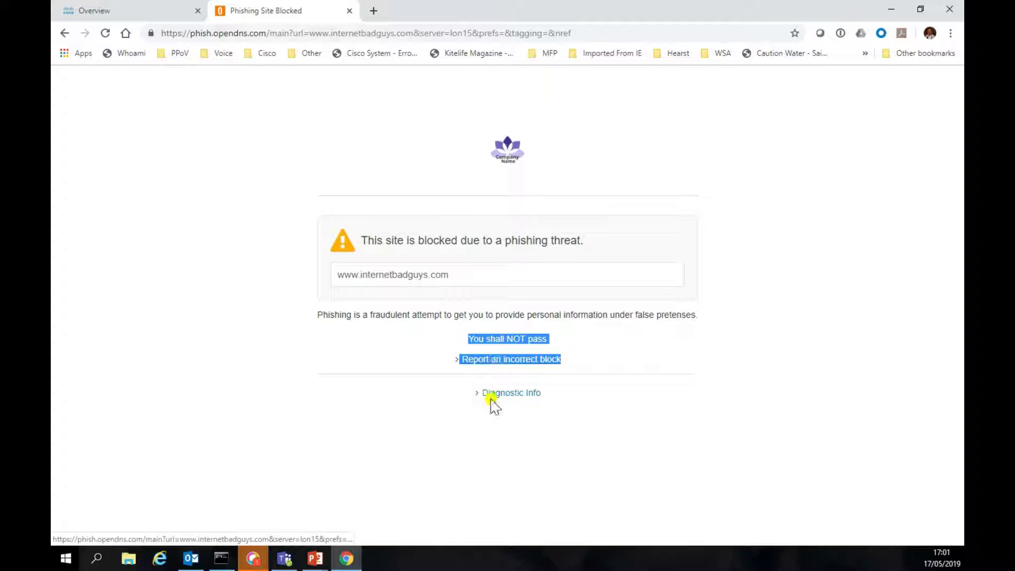
Step: Expand the 'Report an incorrect block' form showing name, email, message fields and Send Message
left_click(491, 360)
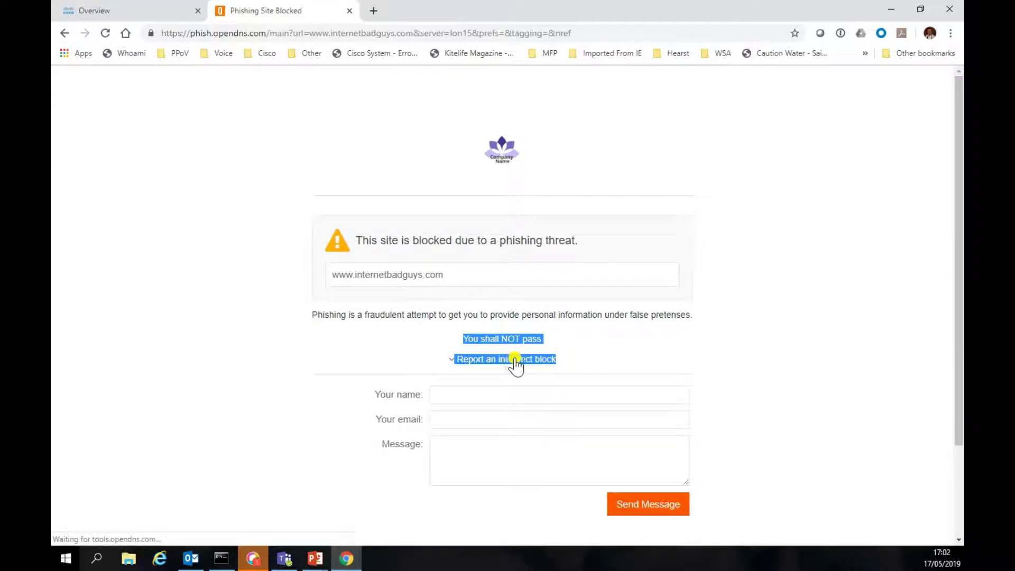
scroll(687, 394, "down", 2)
scroll(694, 395, "up", 1)
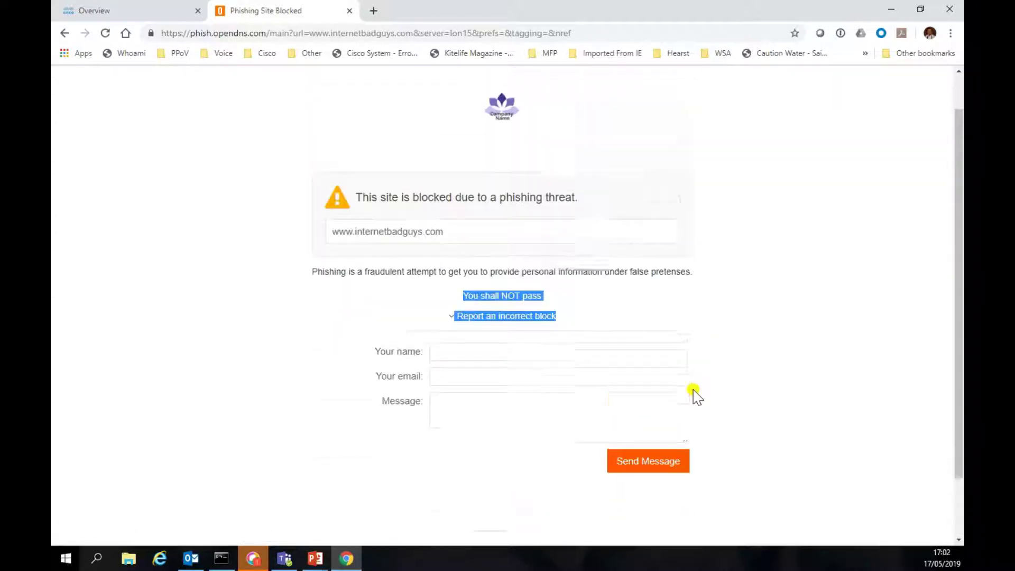
scroll(694, 395, "up", 1)
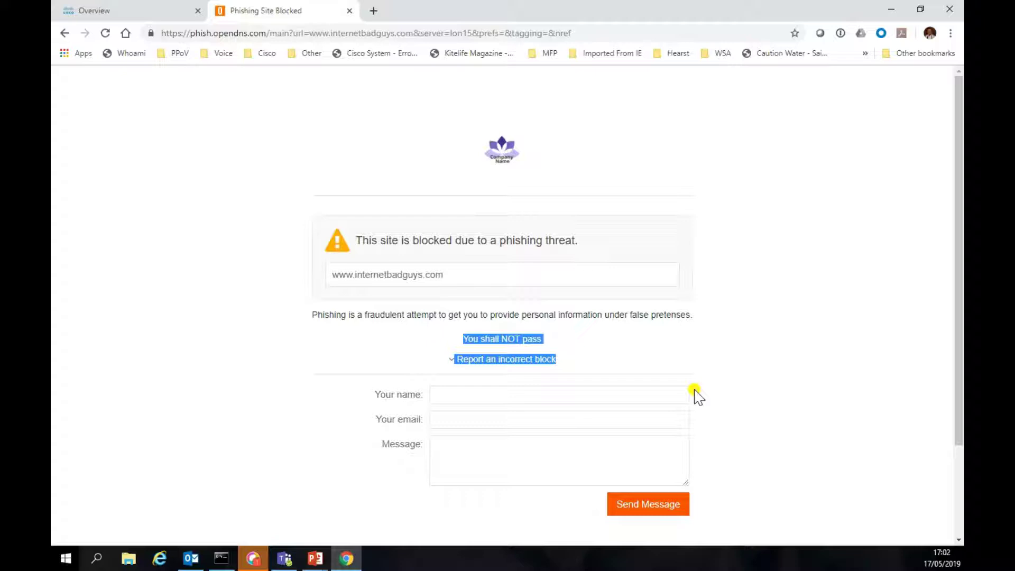